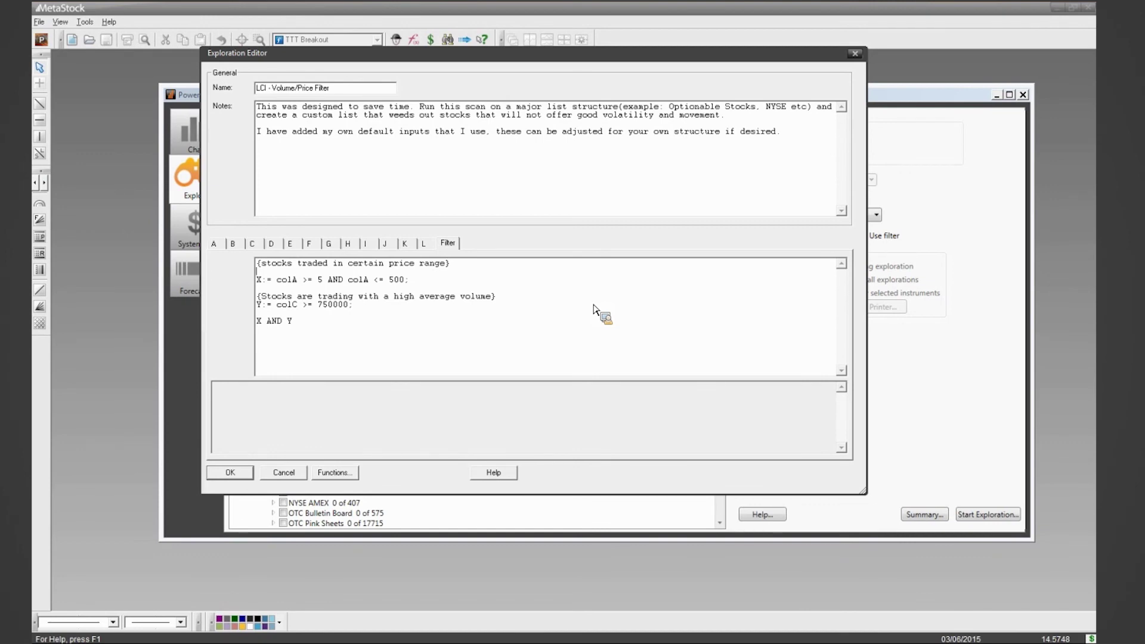
Close the exploration editor and open the last report for the LCI - Bearish Bounce Signals exploration.
click(854, 54)
click(314, 155)
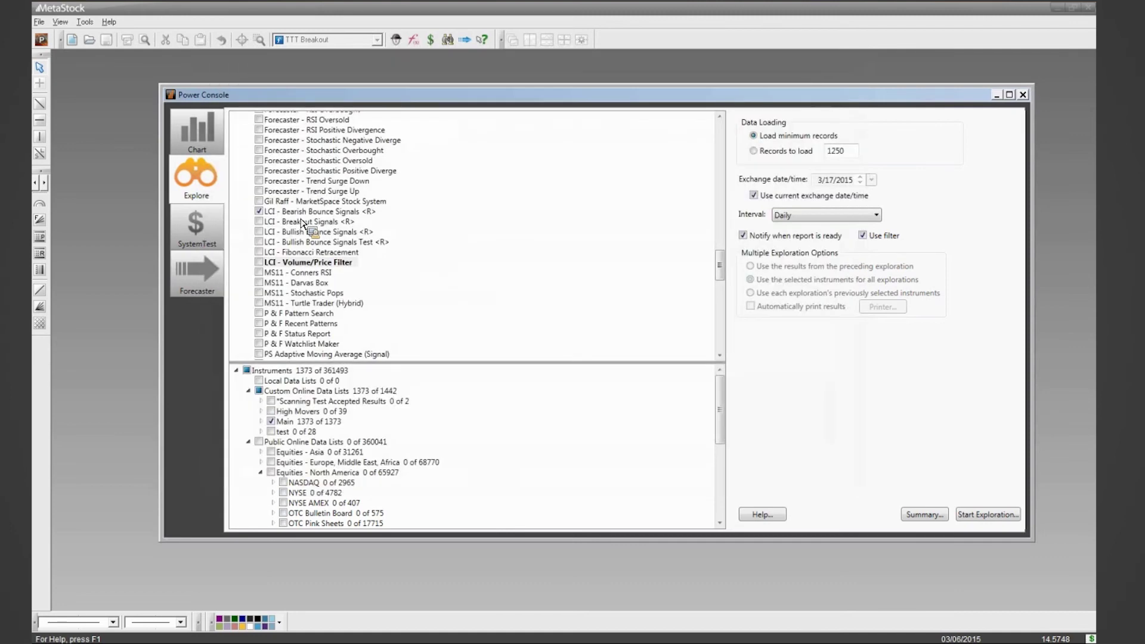
click(311, 265)
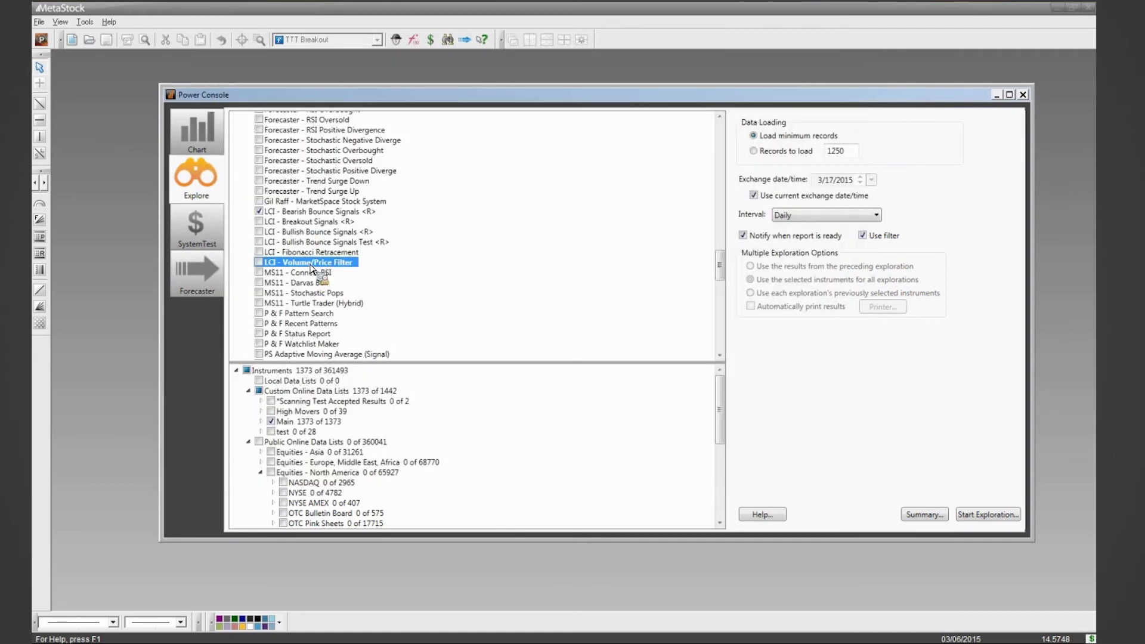
drag(311, 267, 317, 213)
right_click(318, 213)
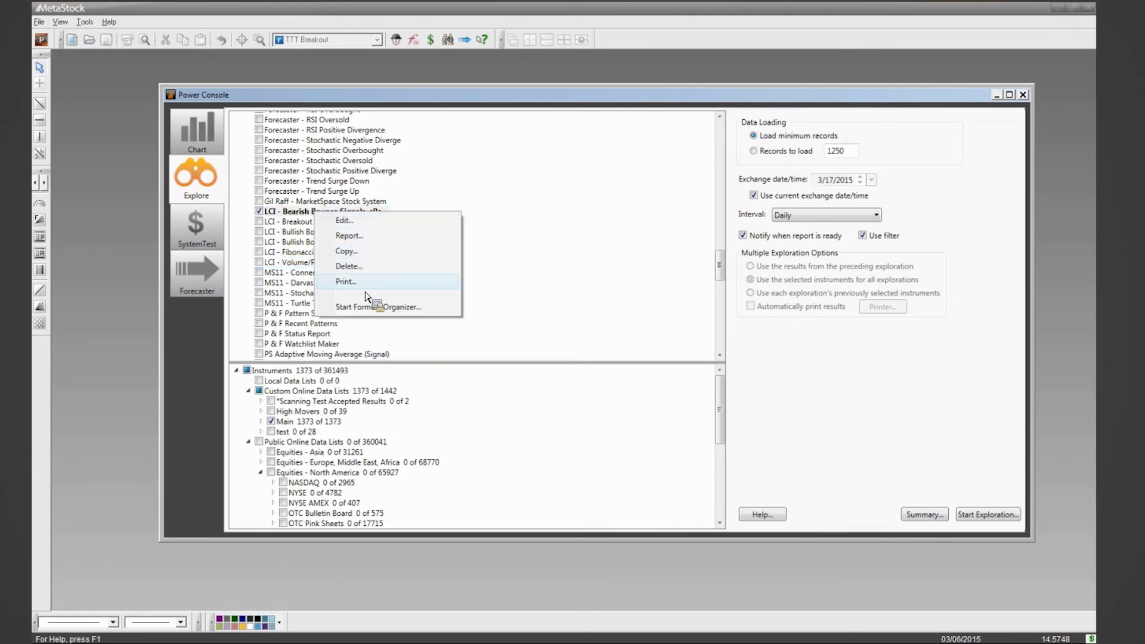
click(375, 238)
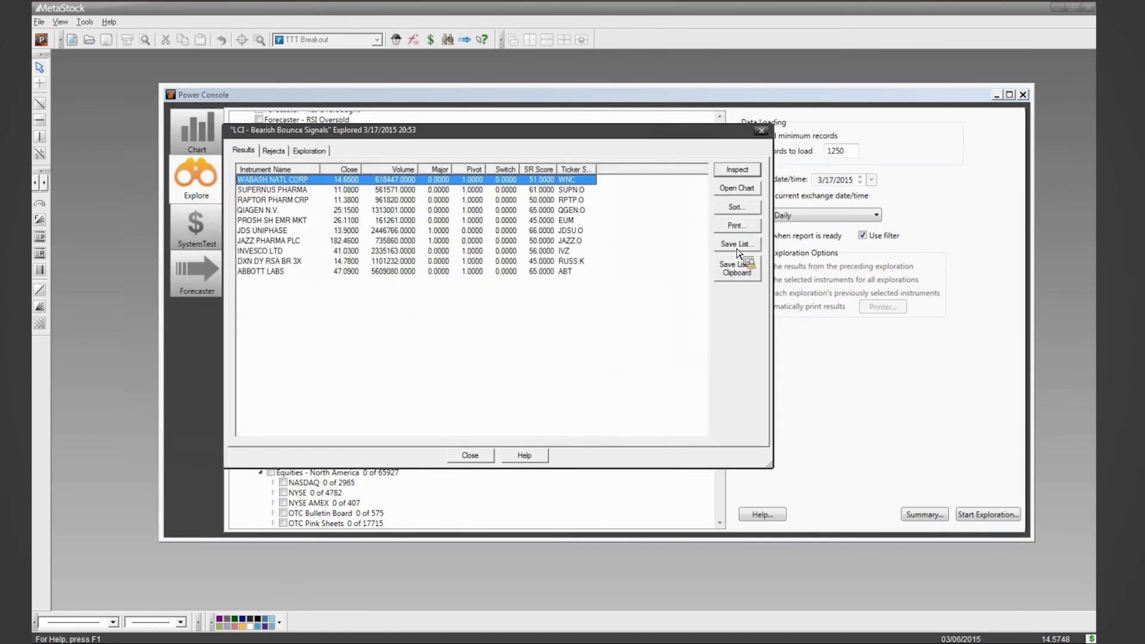
Examine the custom lists available for saving the report's instruments, highlight Main, and close the report without saving.
click(737, 245)
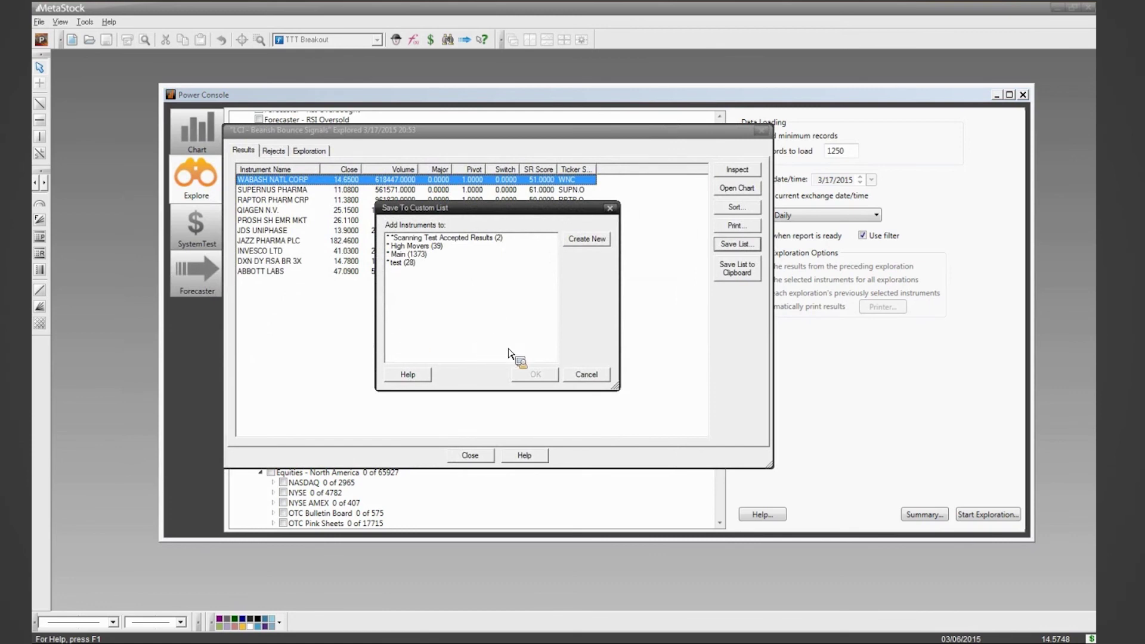
drag(615, 389, 693, 455)
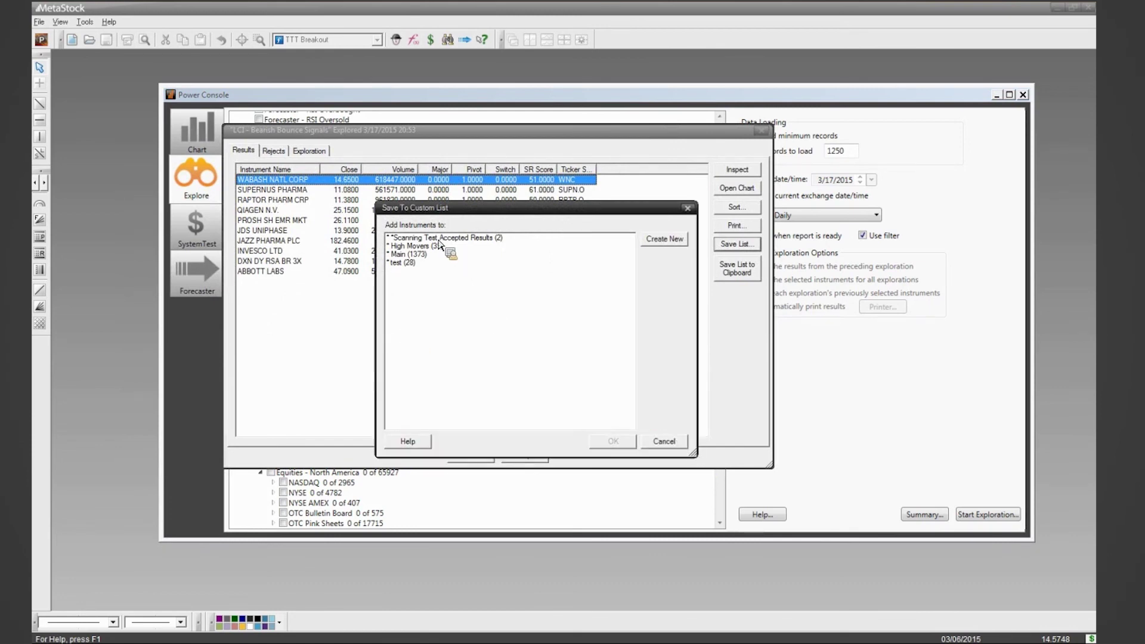
drag(437, 207, 432, 177)
click(412, 225)
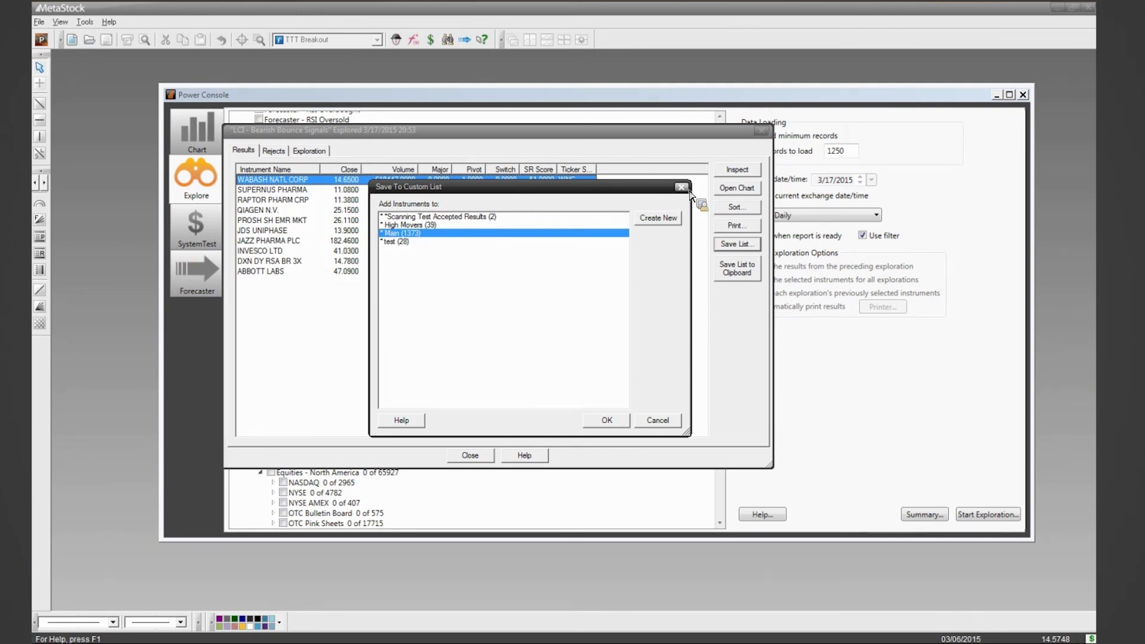
click(666, 421)
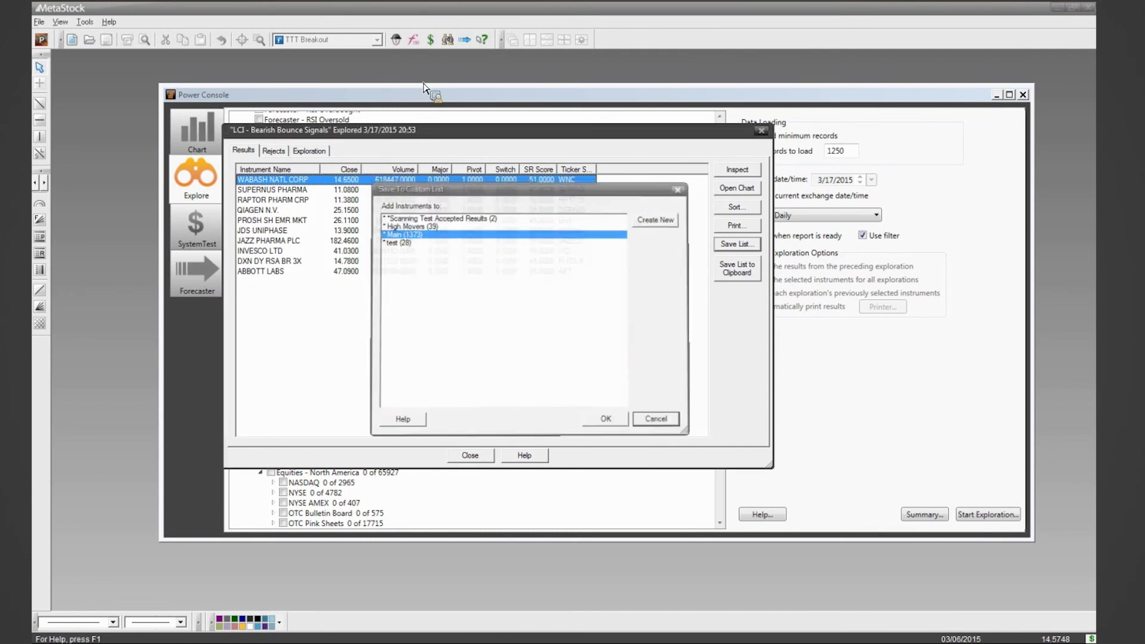
click(762, 130)
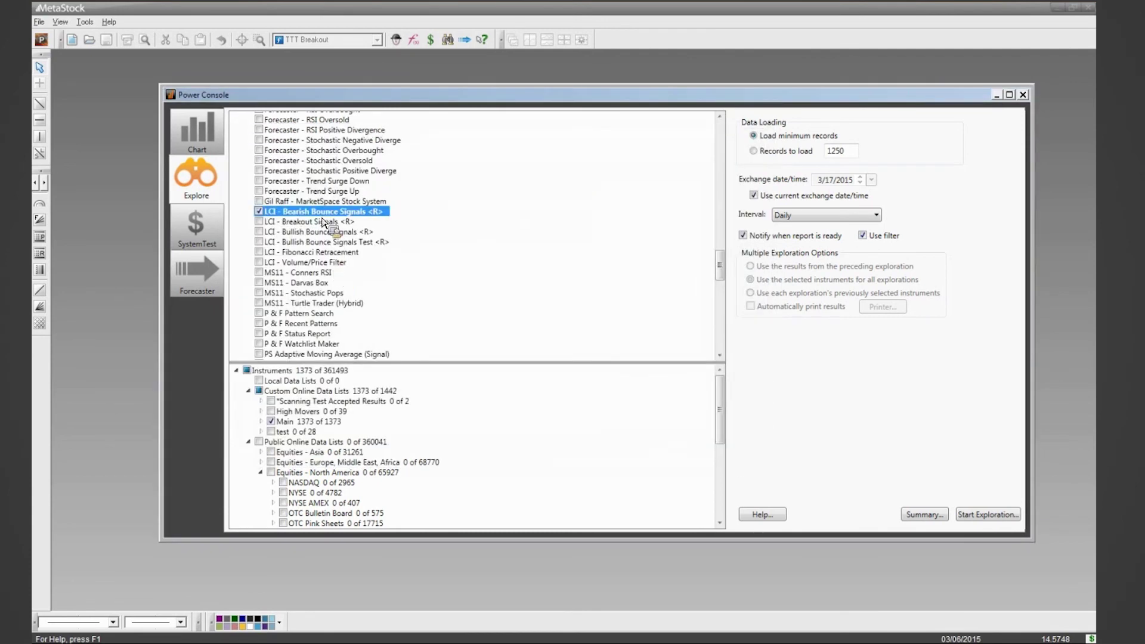
Highlight US Optionable Stocks under Equities - North America and include LCI - Bullish Bounce Signals in the explorations to run.
click(316, 235)
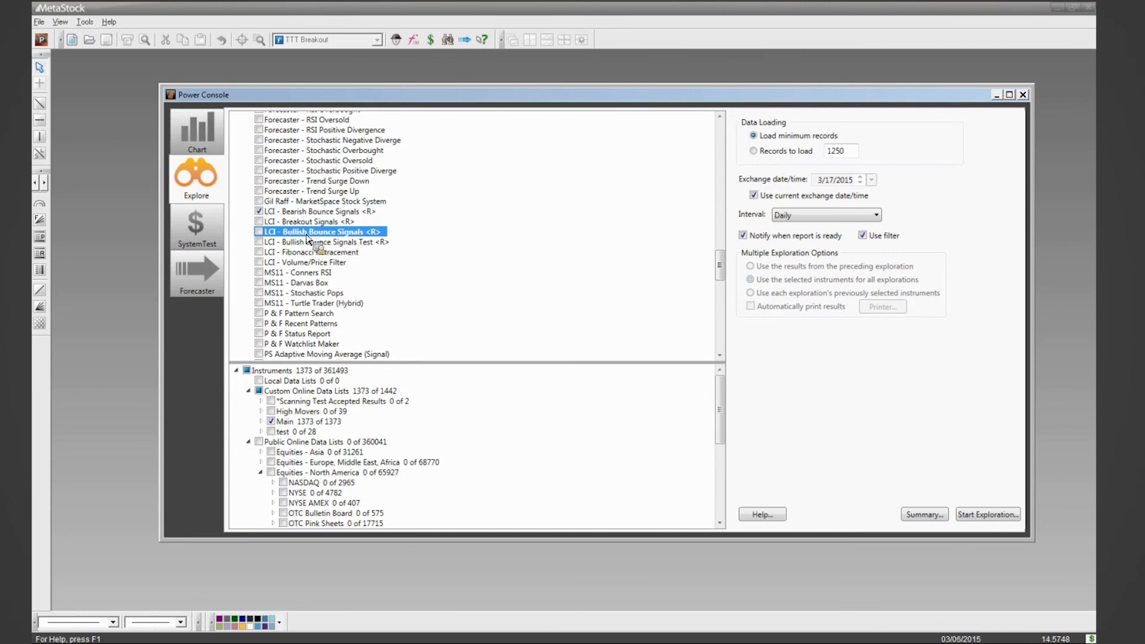
drag(720, 396, 728, 404)
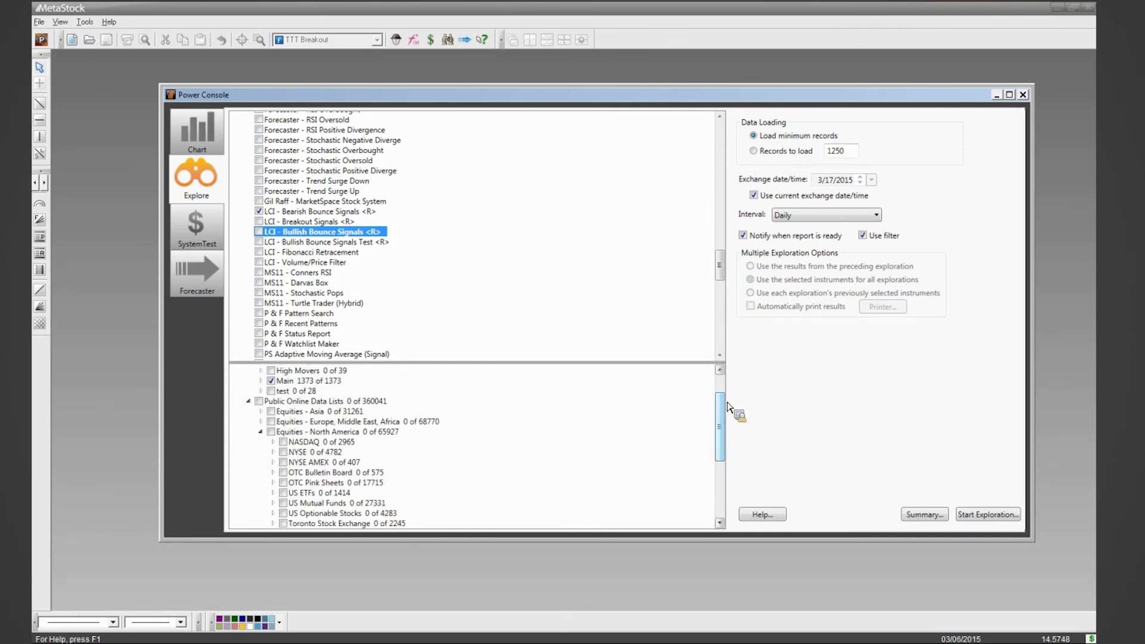
drag(727, 407, 722, 443)
click(353, 434)
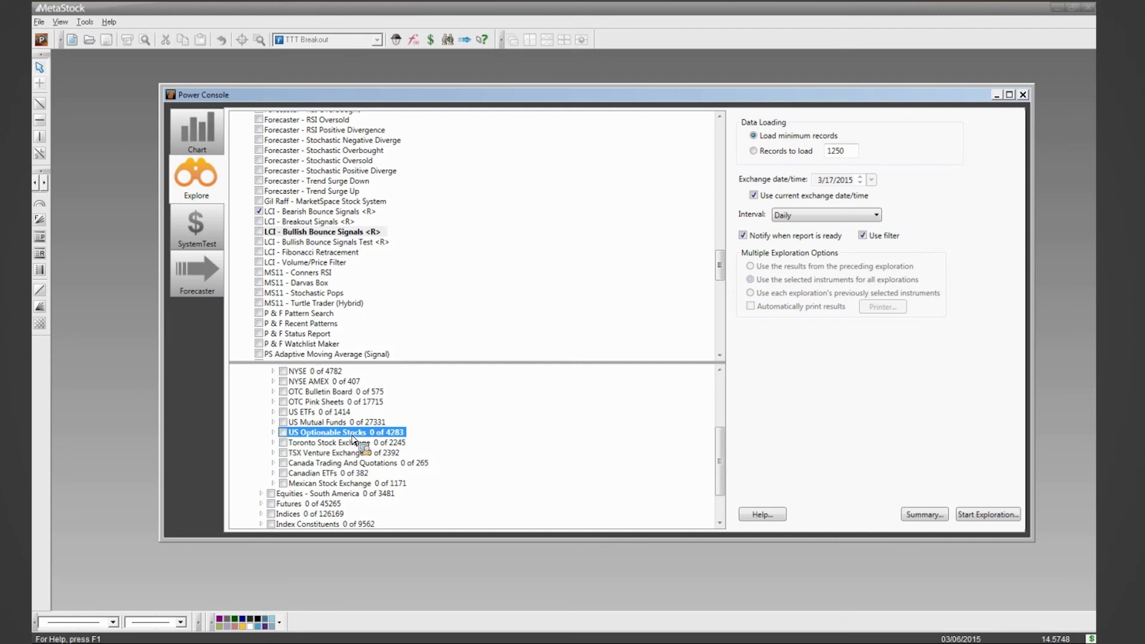
drag(353, 439, 459, 465)
scroll(423, 461, up, 2)
scroll(458, 464, down, 2)
scroll(451, 383, up, 2)
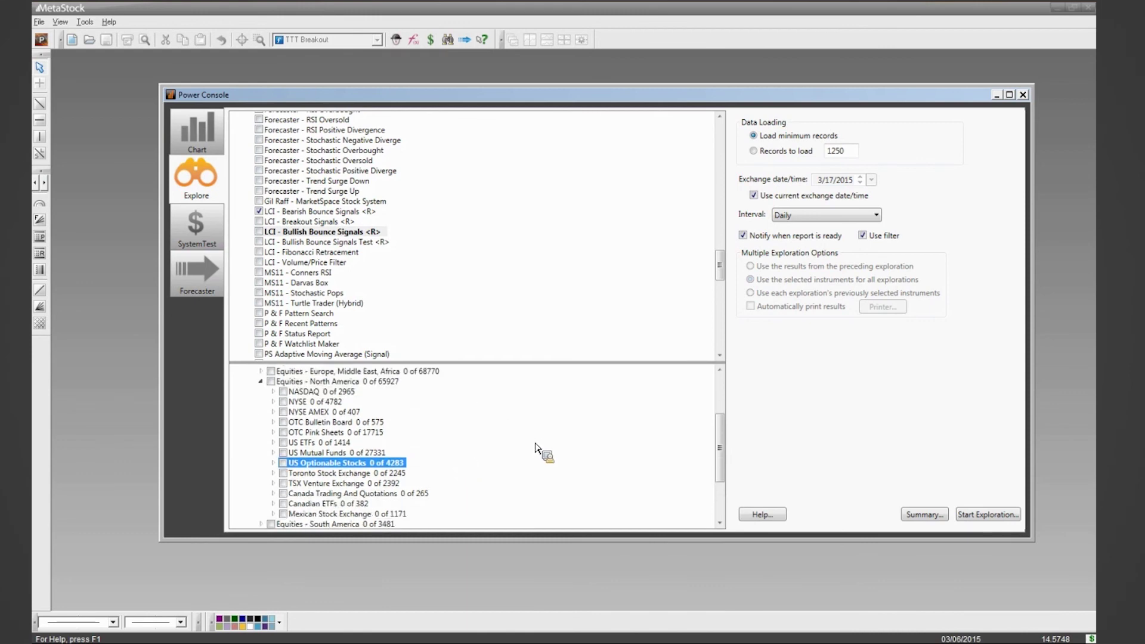
drag(535, 447, 426, 463)
drag(352, 242, 478, 234)
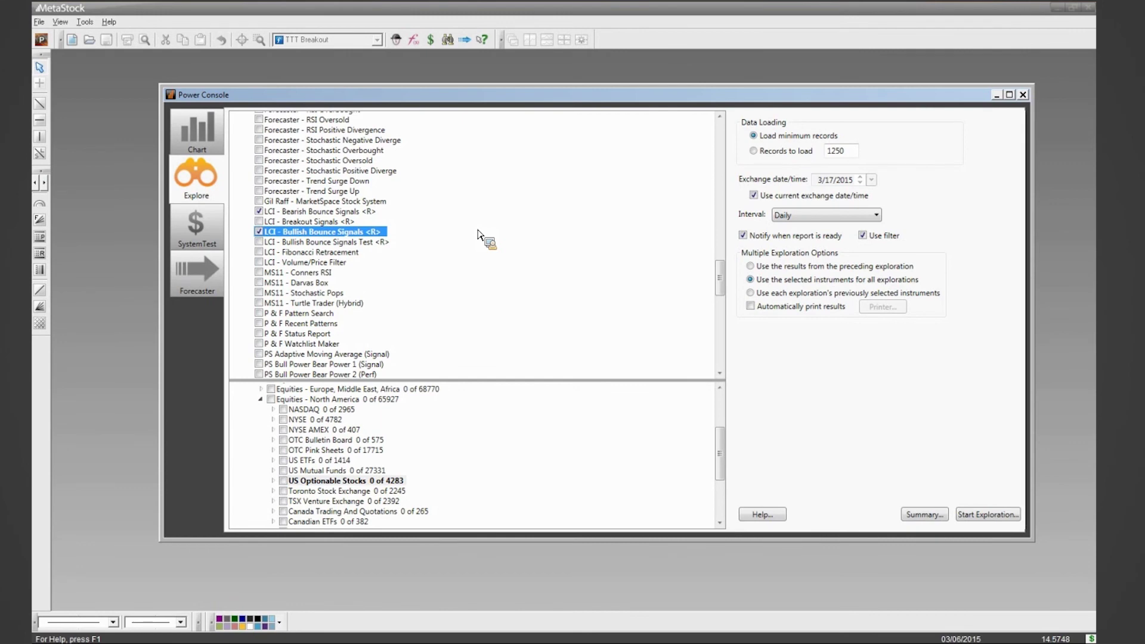
Reopen the LCI - Bearish Bounce Signals report and move its window clear of the exploration list.
drag(478, 233, 328, 214)
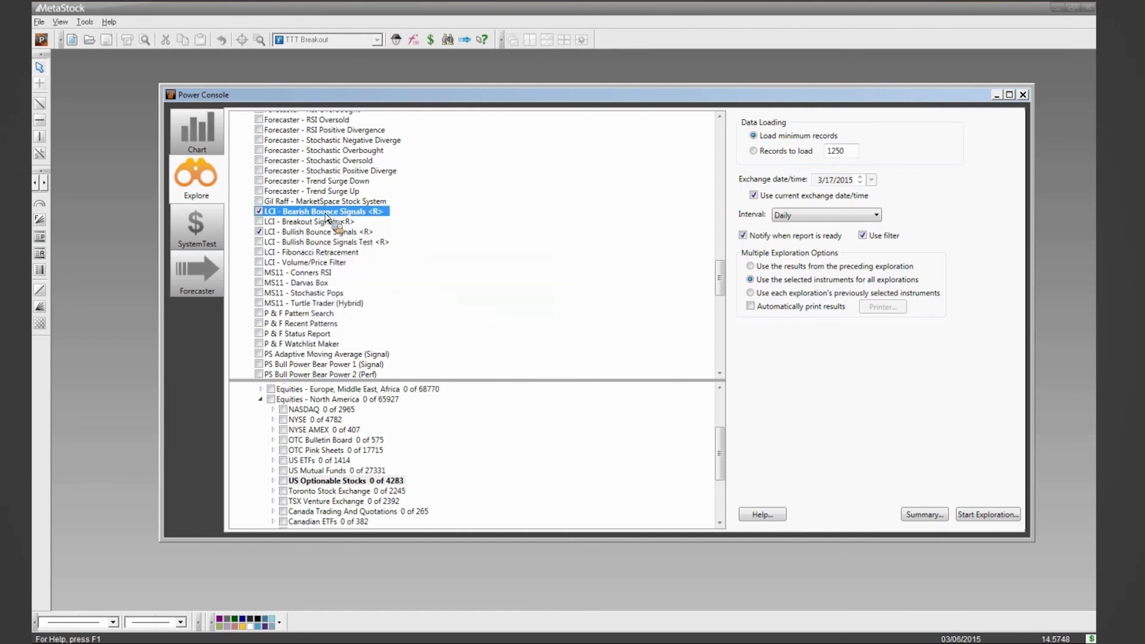
right_click(328, 214)
click(366, 235)
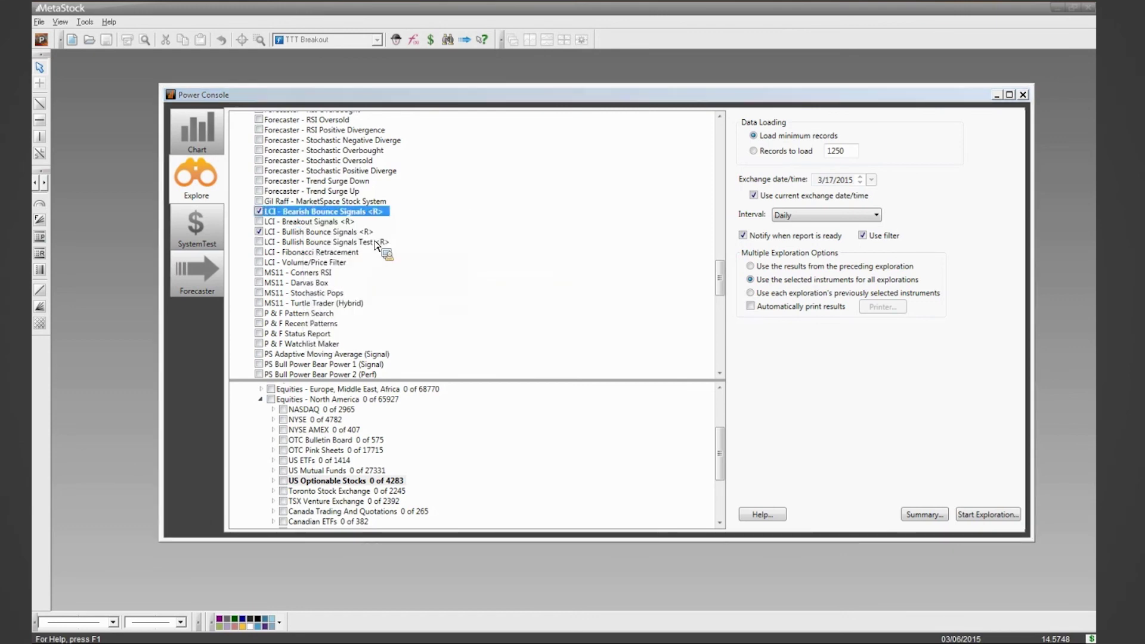
drag(481, 136, 708, 181)
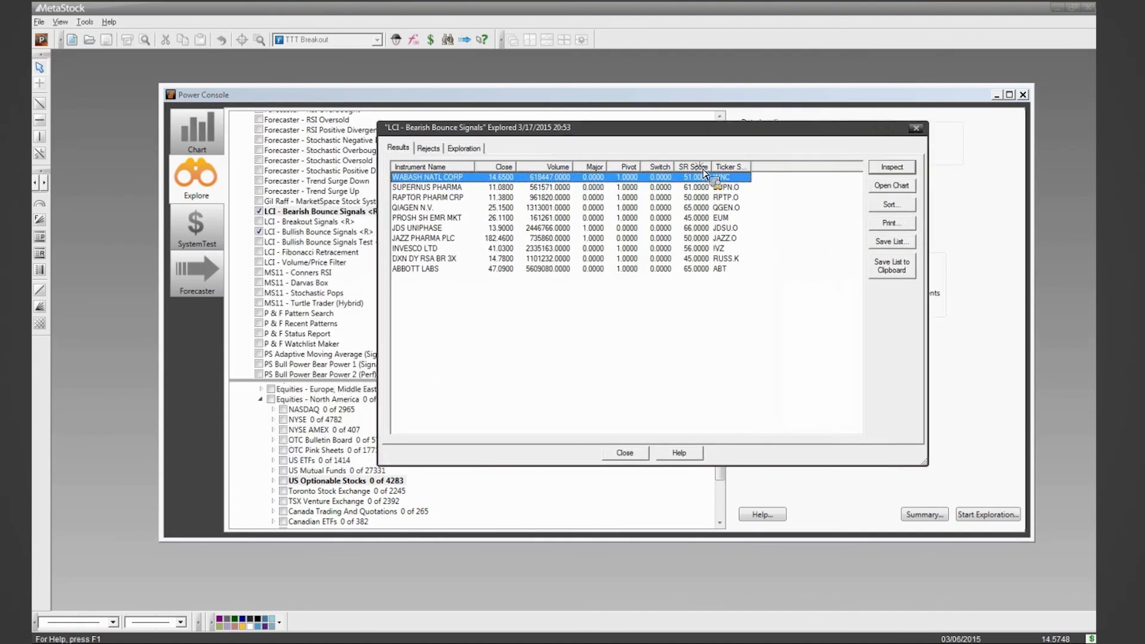
Sort the bearish results by SR Score from highest to lowest, widen the score columns, review the top instrument and close the report.
click(695, 166)
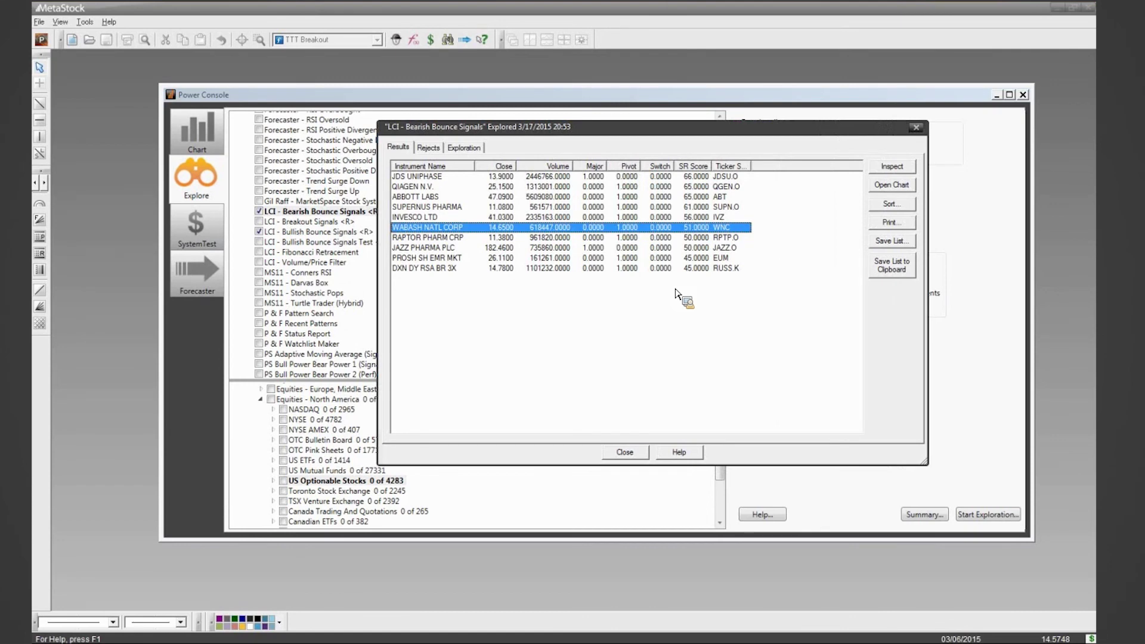
click(734, 170)
drag(734, 170, 742, 172)
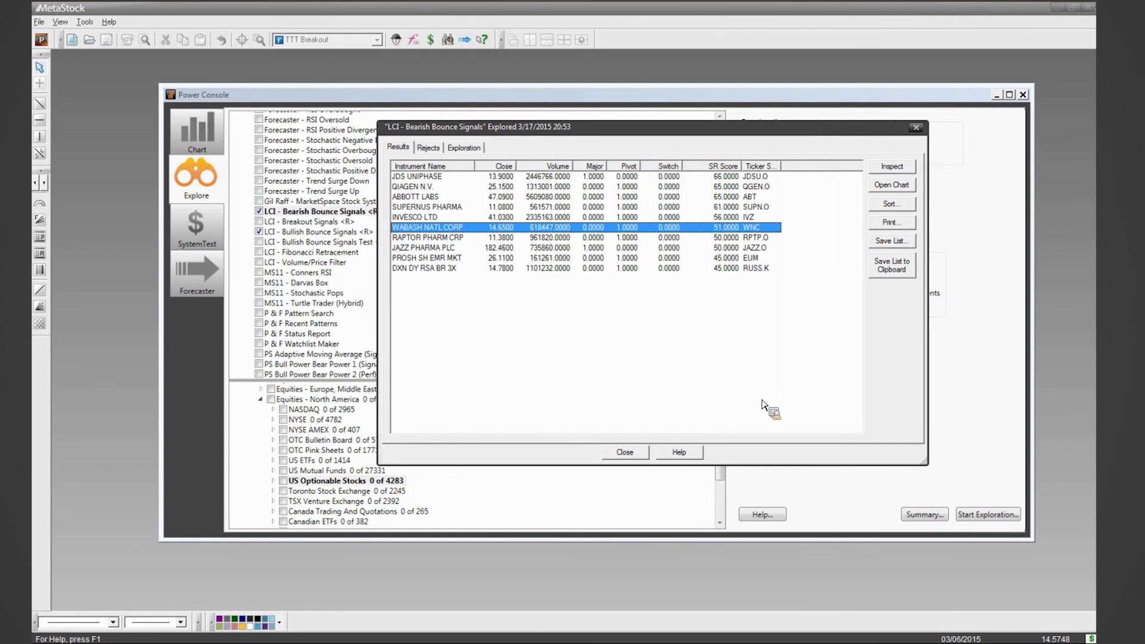
click(716, 177)
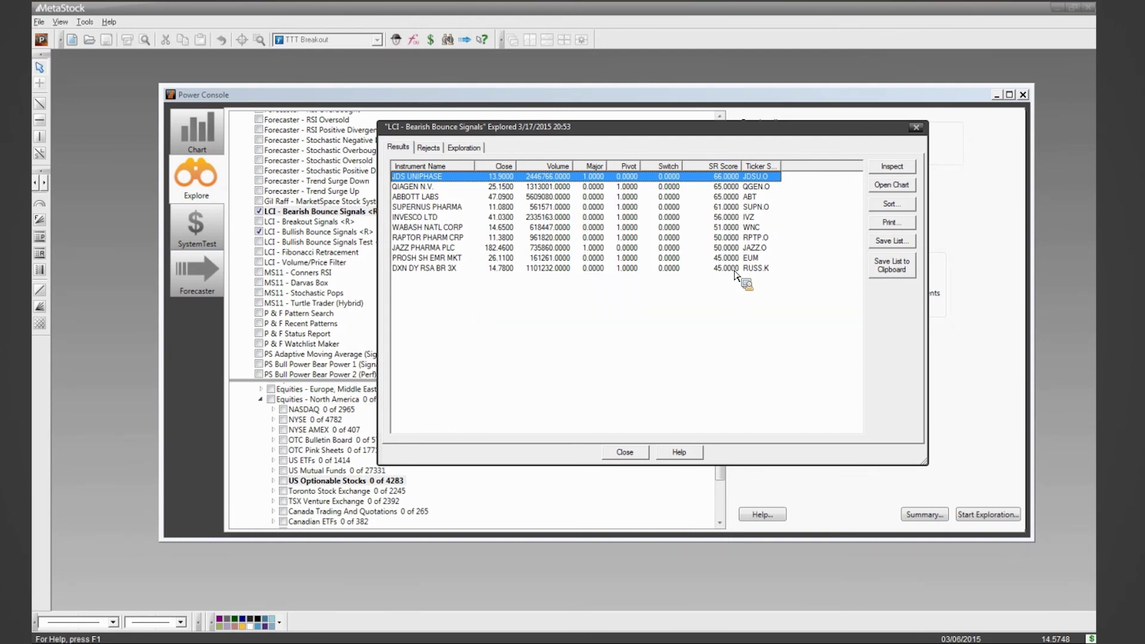
click(916, 127)
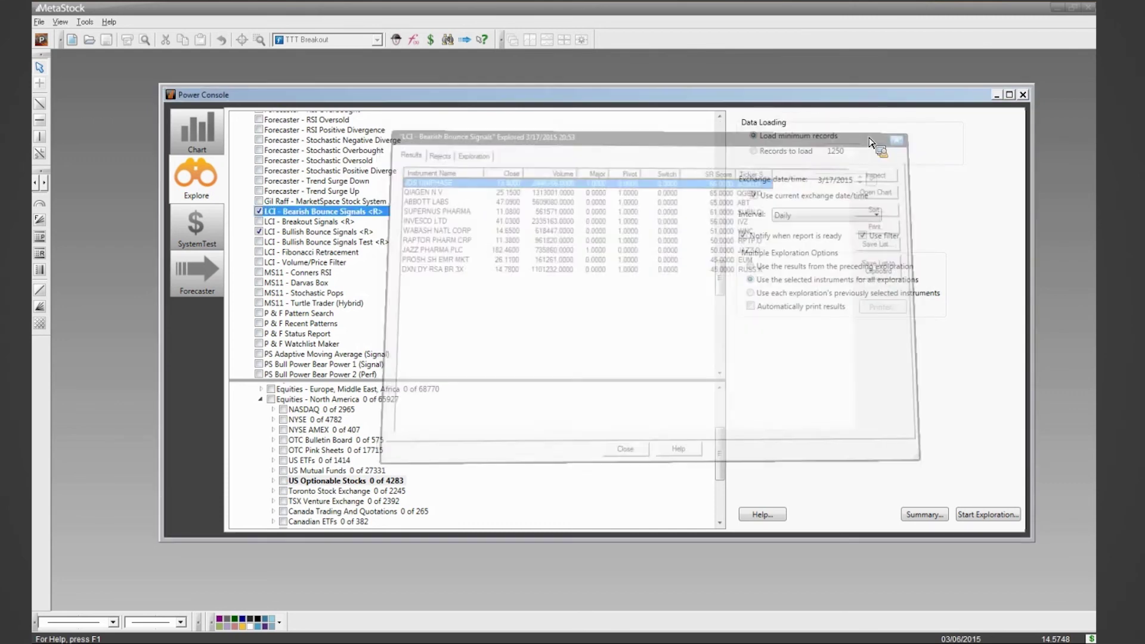
Open the LCI - Bullish Bounce Signals report, sort it by SR Score from highest to lowest and select the top instrument.
click(341, 233)
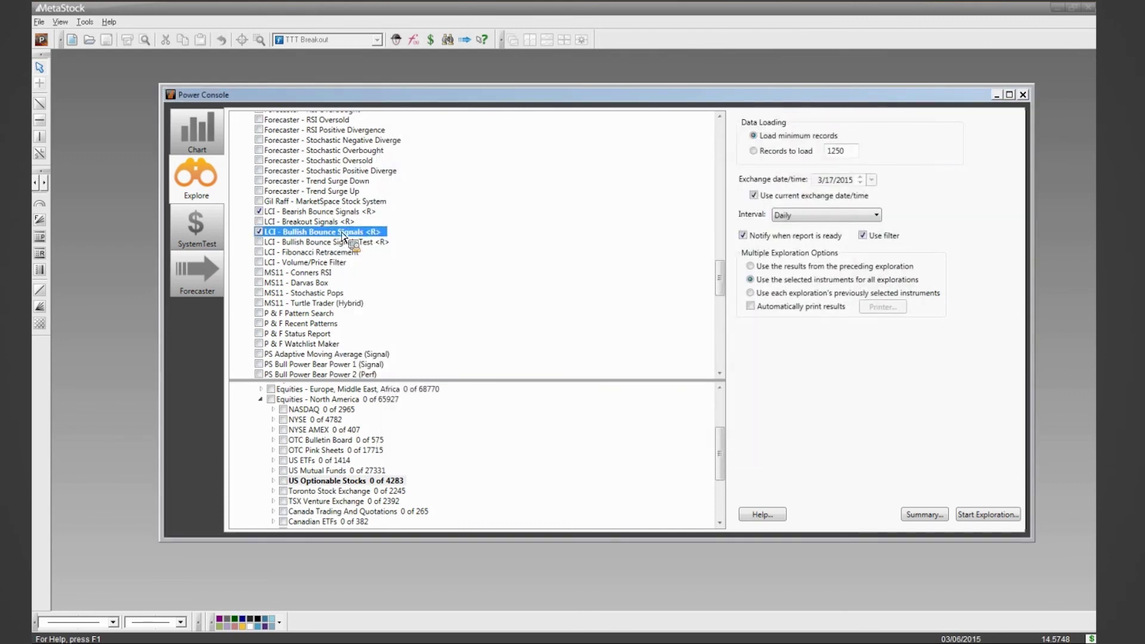
right_click(342, 234)
click(387, 251)
click(705, 168)
click(704, 168)
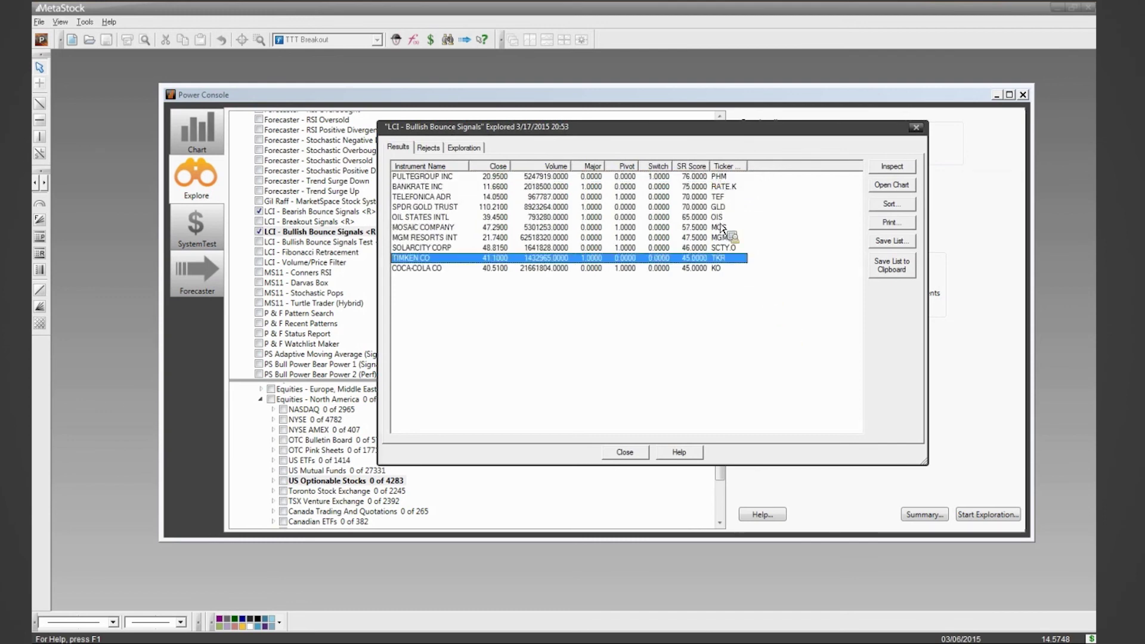
click(700, 178)
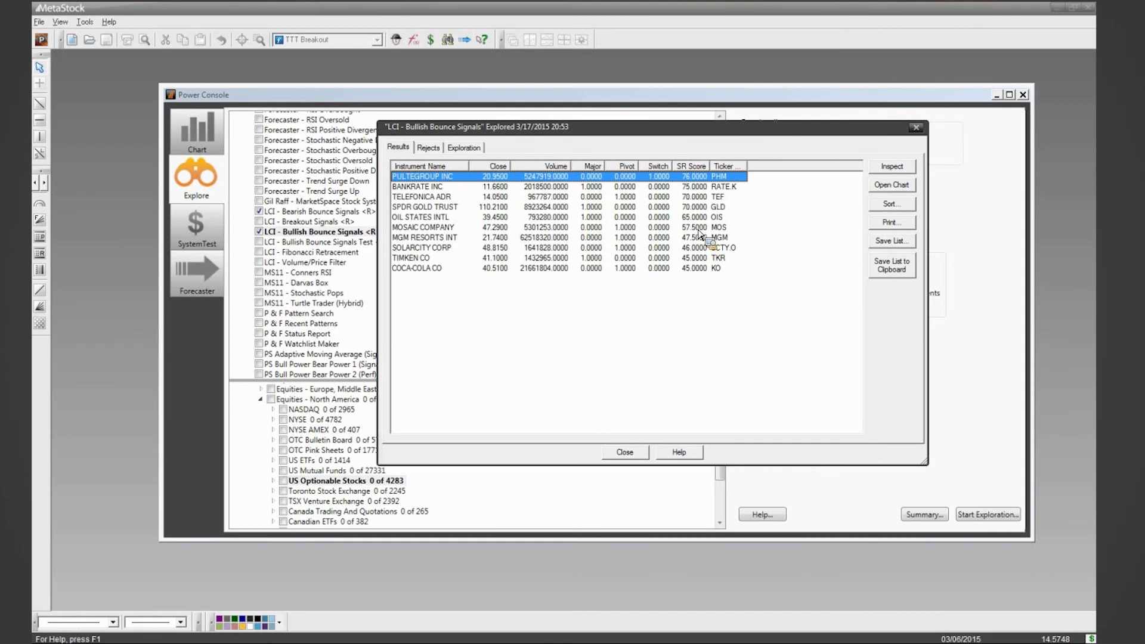